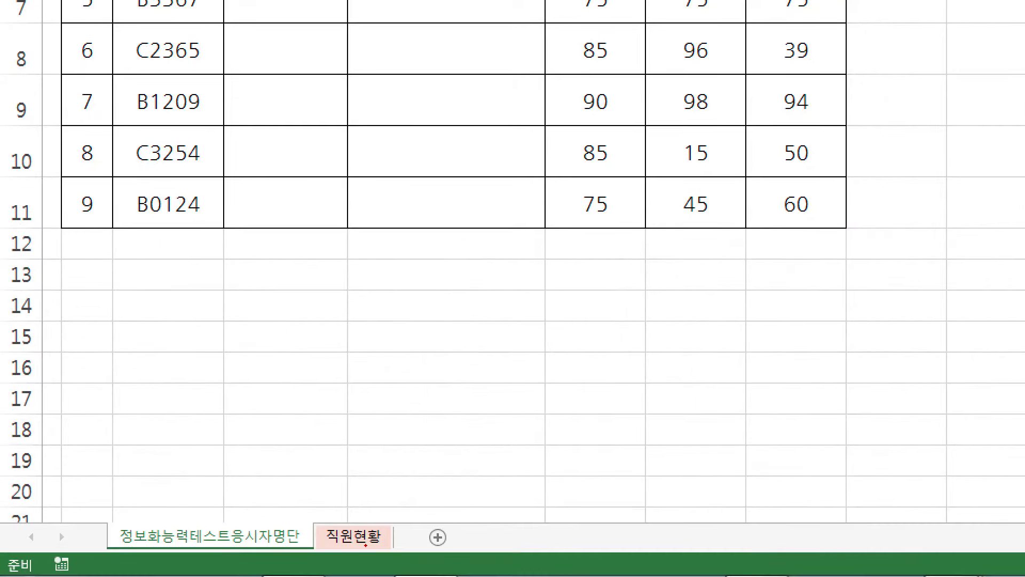
Start a VLOOKUP formula in cell D3 of the 성명 column and open its function arguments.
left_click(358, 537)
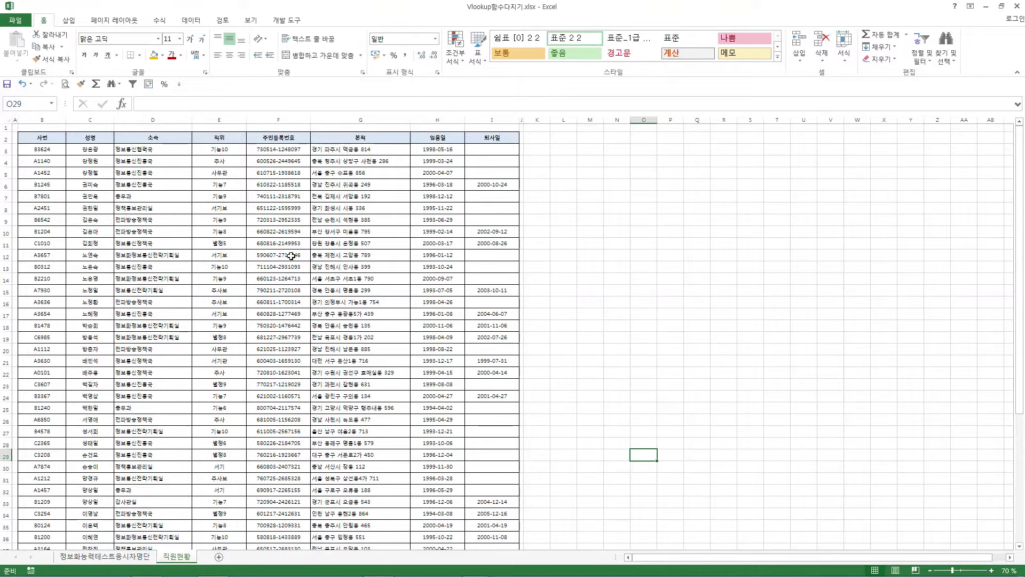
left_click(121, 559)
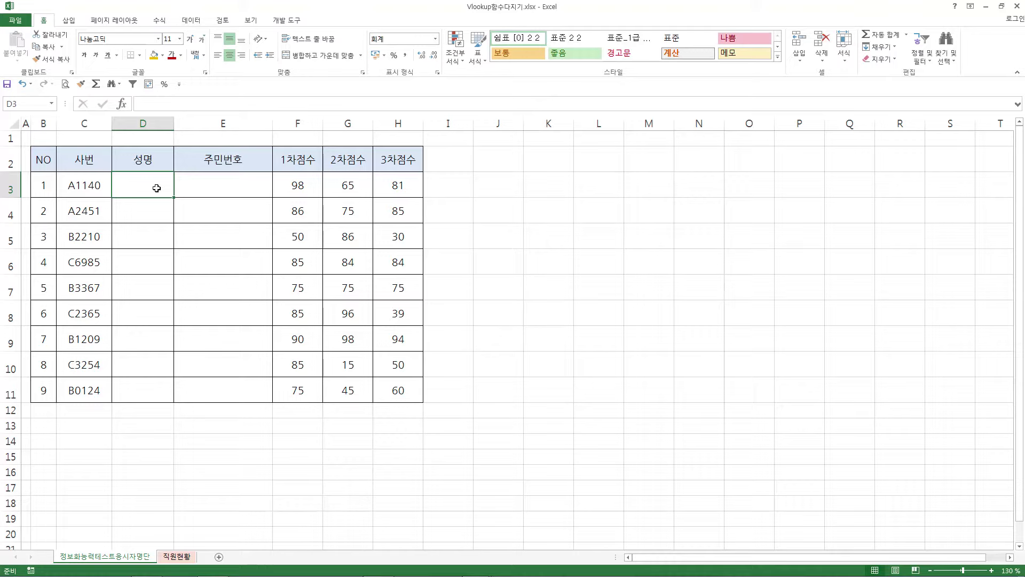
type("=vl")
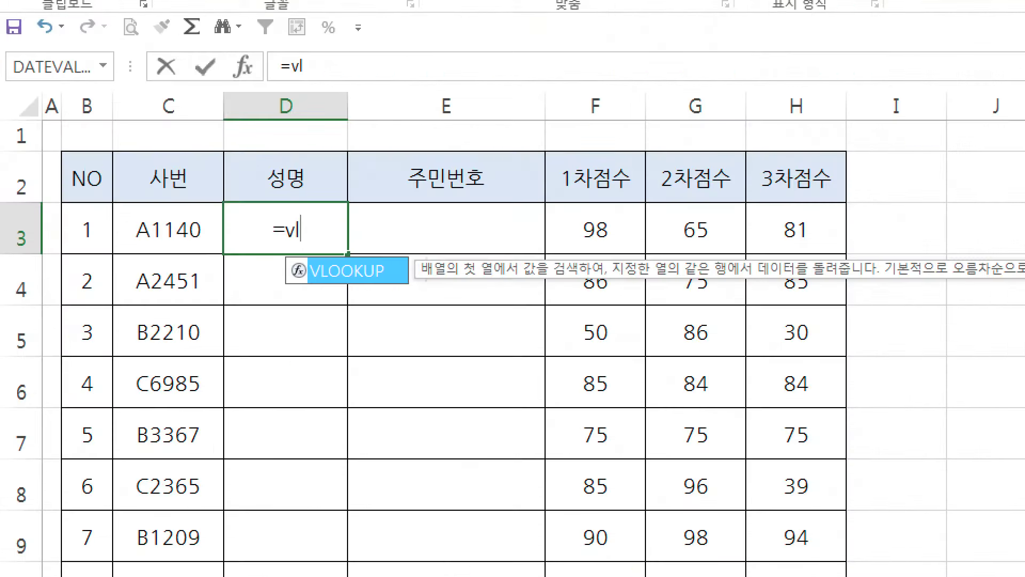
left_click_drag(300, 293, 442, 295)
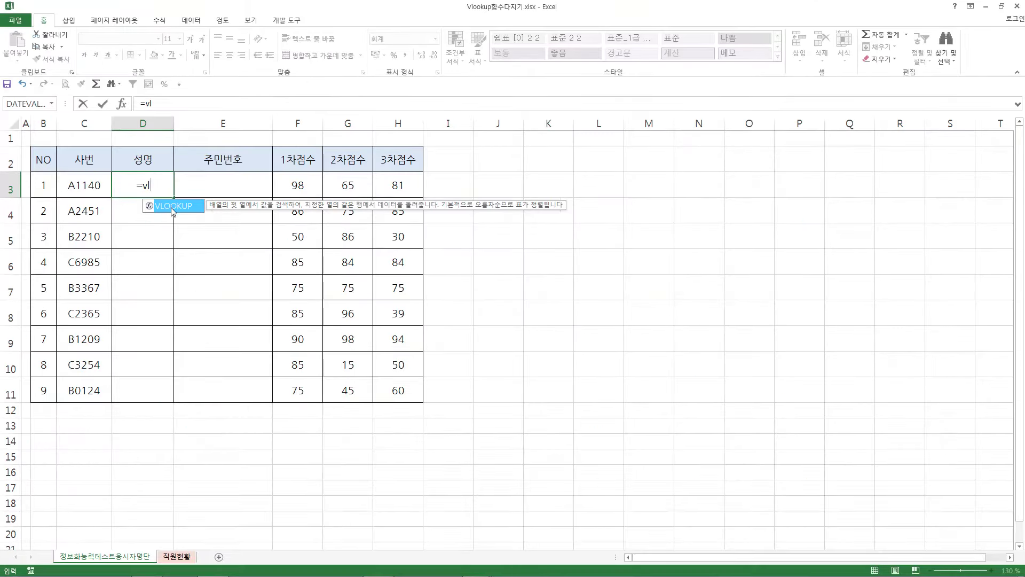
double_click(172, 206)
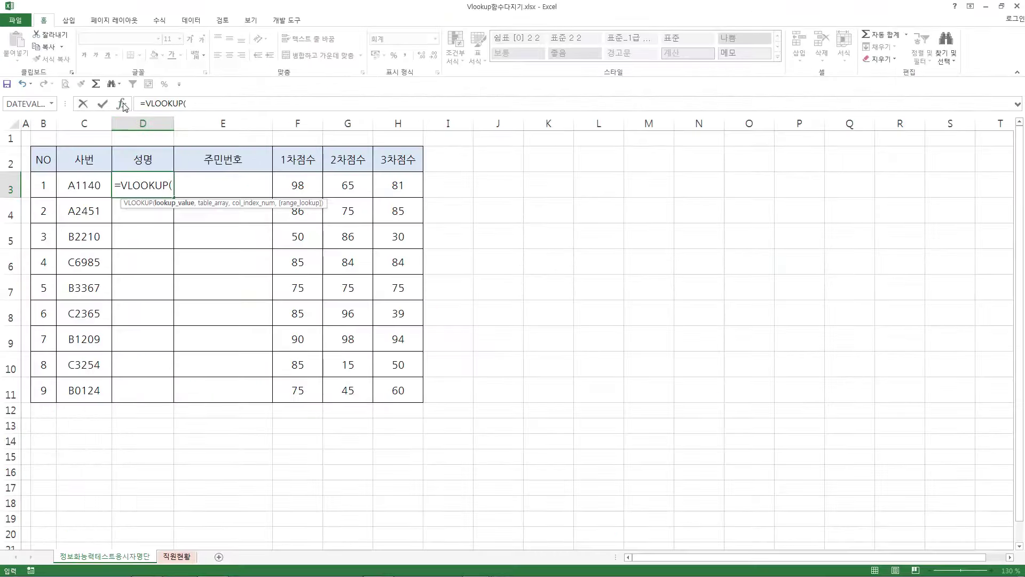
left_click(243, 207)
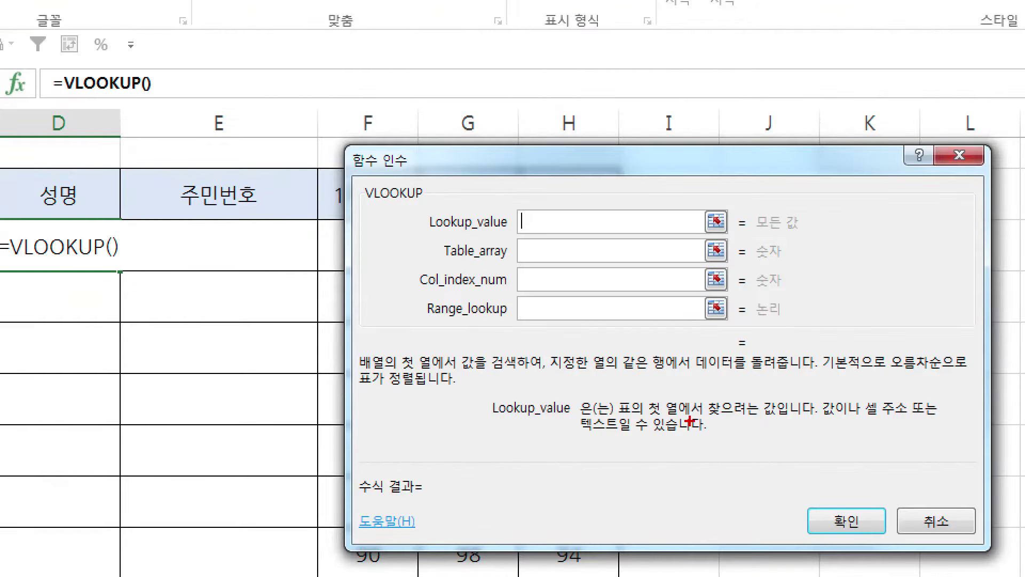
Set the Lookup_value to C3 and go to the 직원현황 sheet to choose the Table_array.
left_click_drag(621, 417, 800, 420)
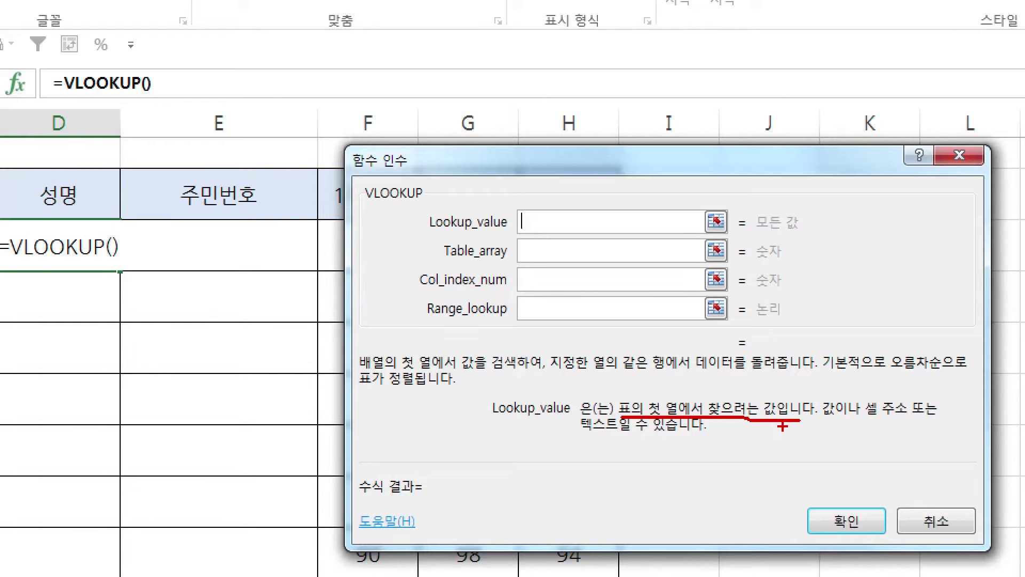
key("Escape")
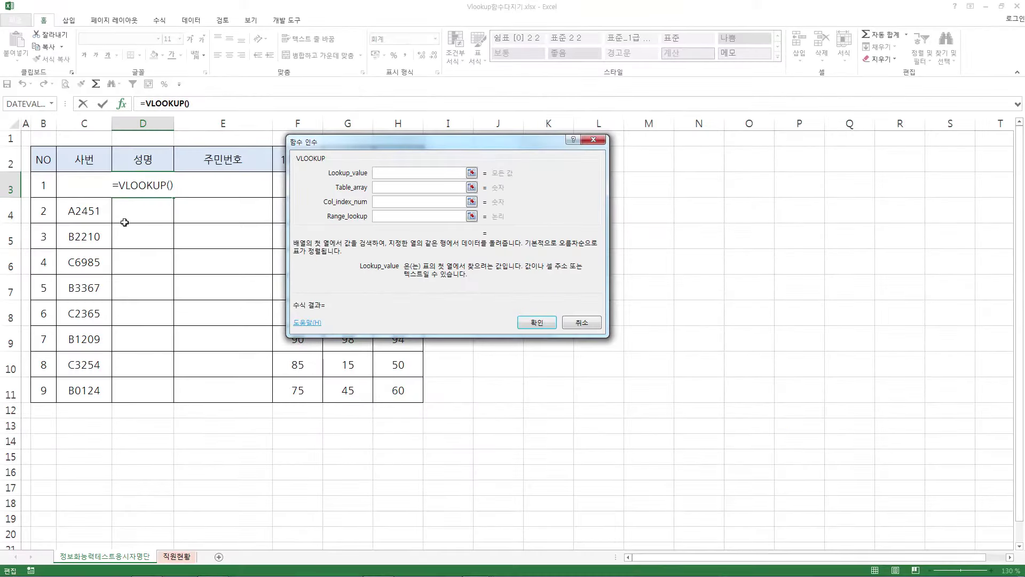
left_click(83, 189)
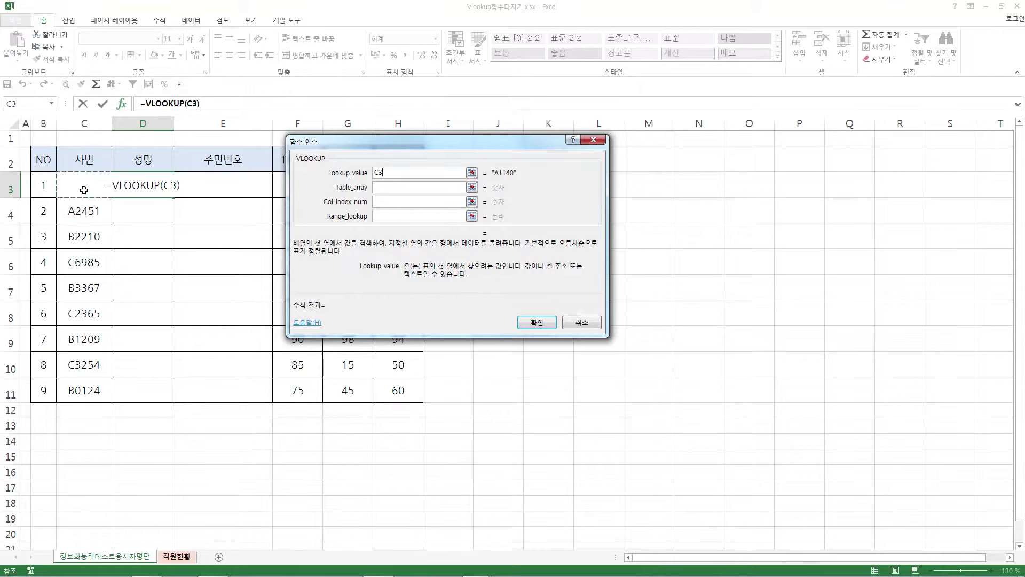
left_click(382, 188)
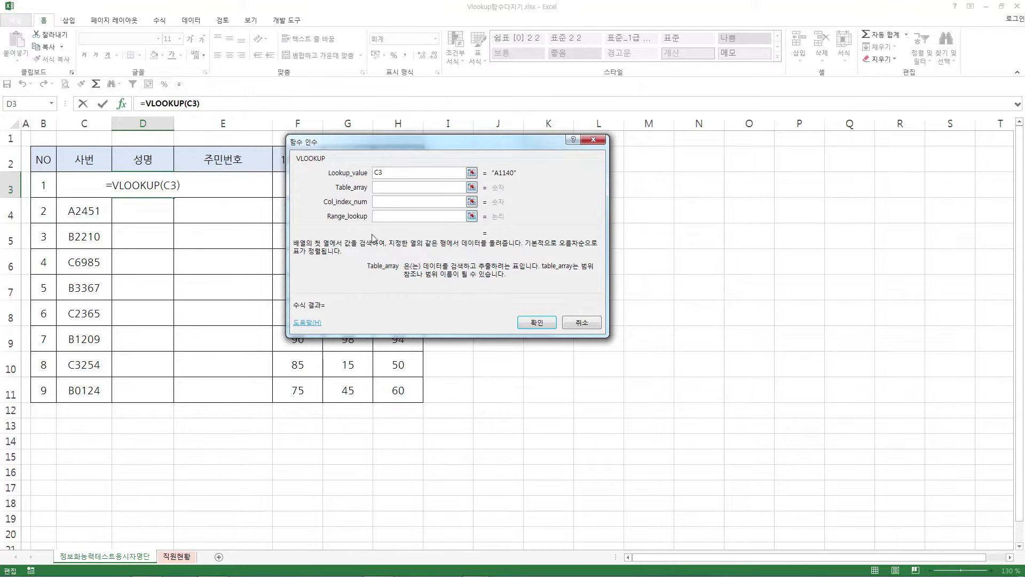
left_click(181, 557)
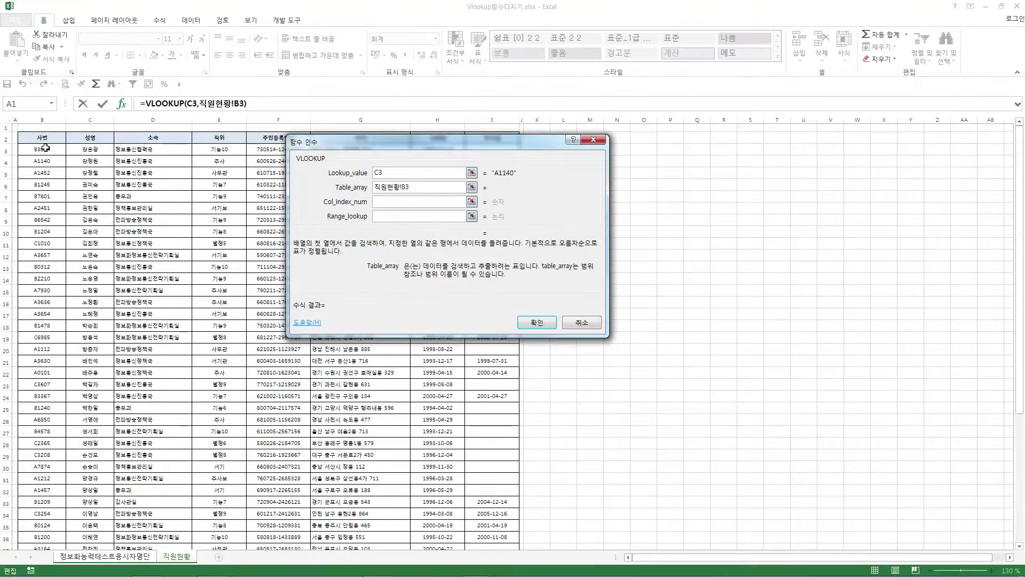
left_click_drag(84, 260, 1008, 238)
left_click_drag(505, 138, 868, 202)
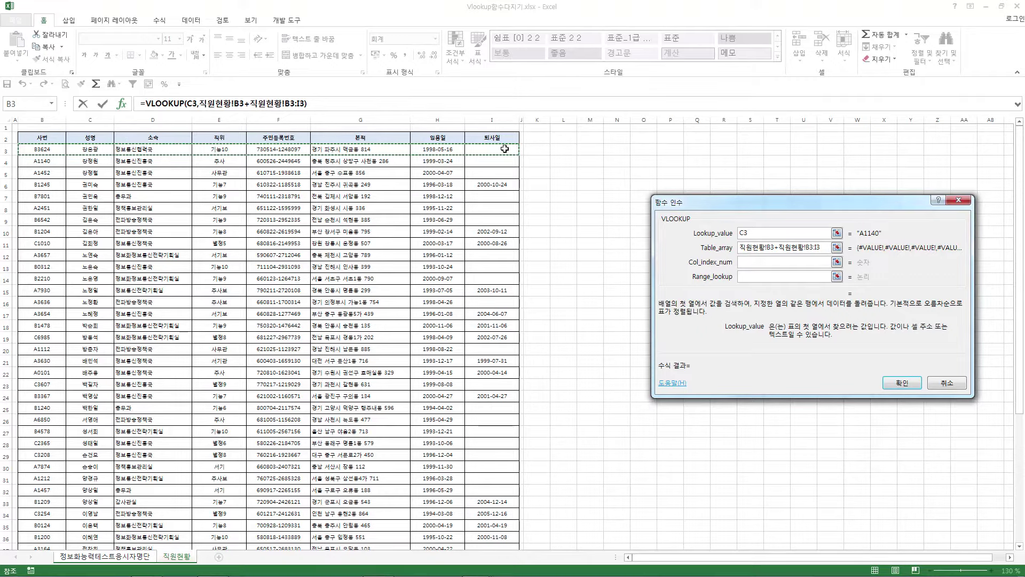
left_click_drag(716, 203, 226, 231)
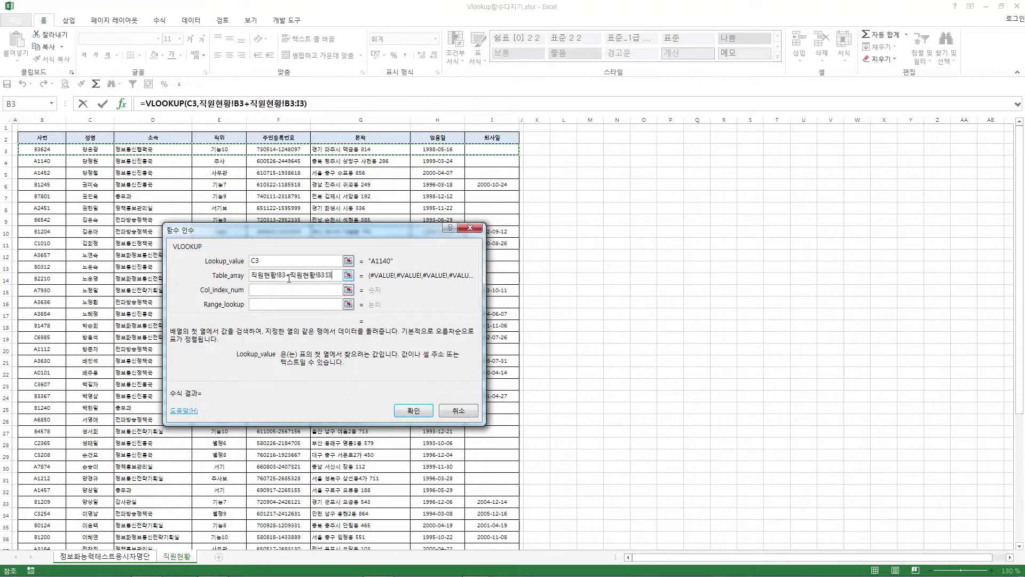
left_click_drag(289, 277, 250, 276)
key("BackSpace")
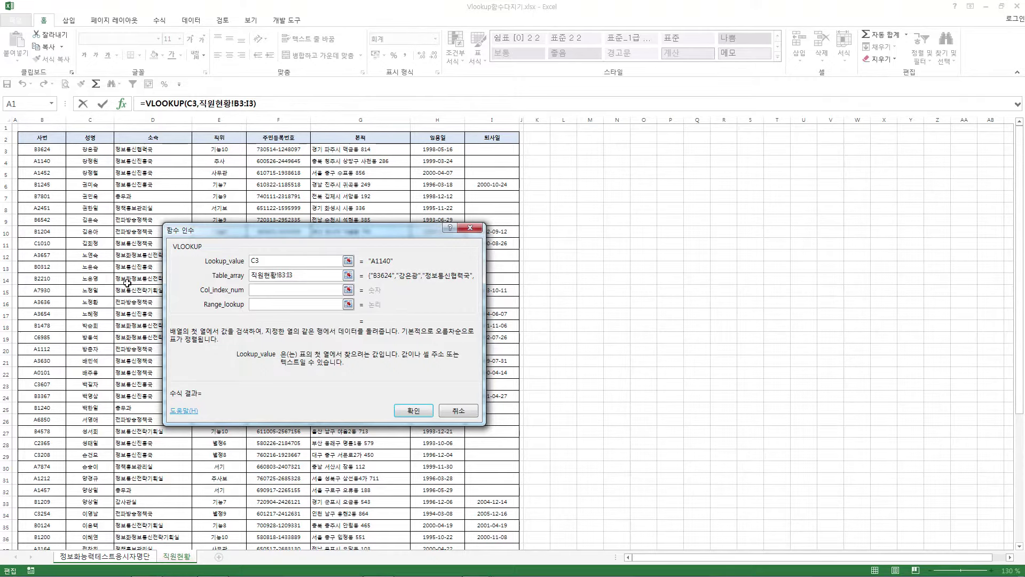
left_click_drag(305, 278, 241, 275)
key("BackSpace")
Set the Table_array to the employee data range 직원현황!$B$3:$I$52 with absolute references.
left_click_drag(40, 153, 506, 142)
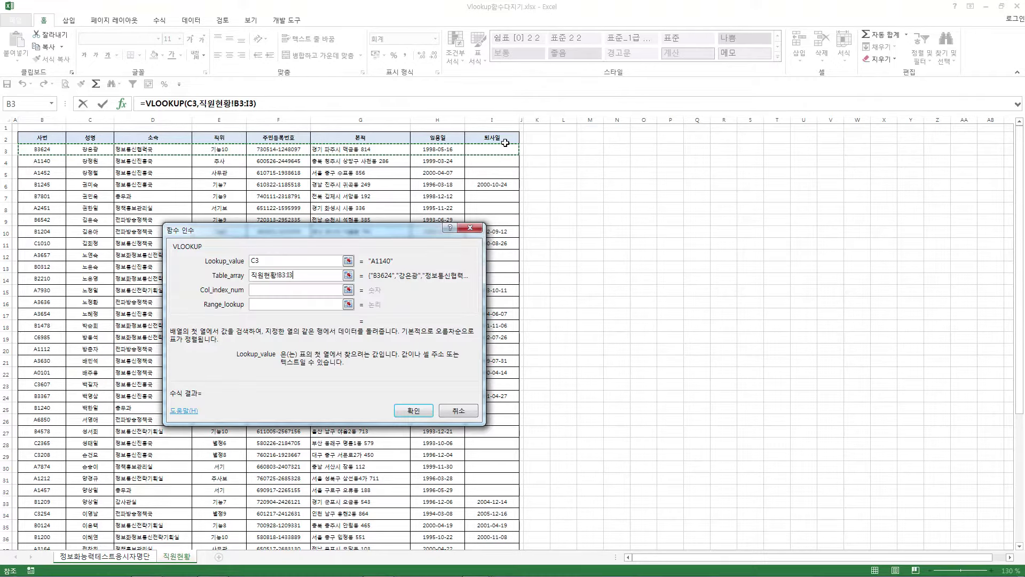
key("ctrl+shift+Down")
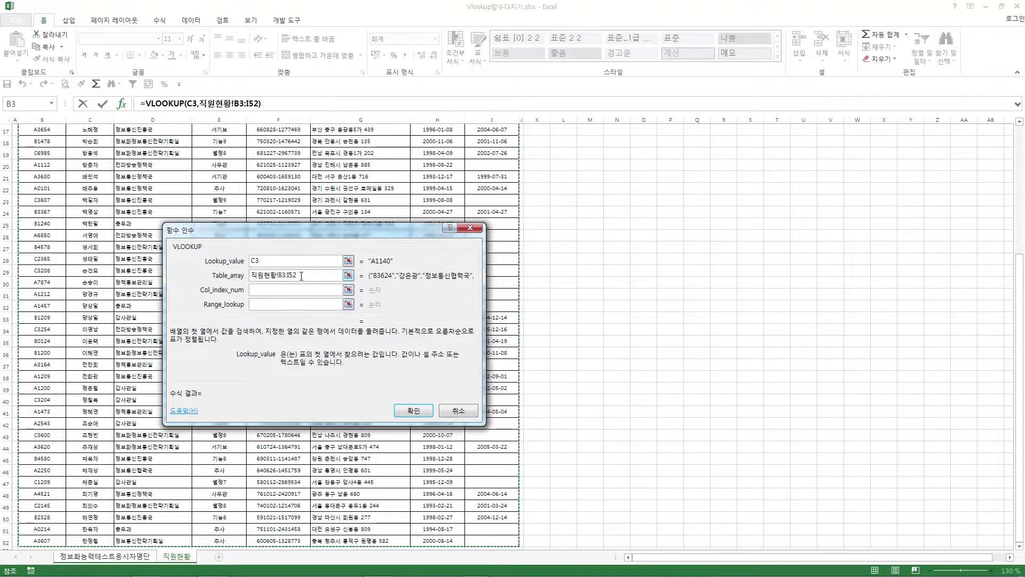
key("F4")
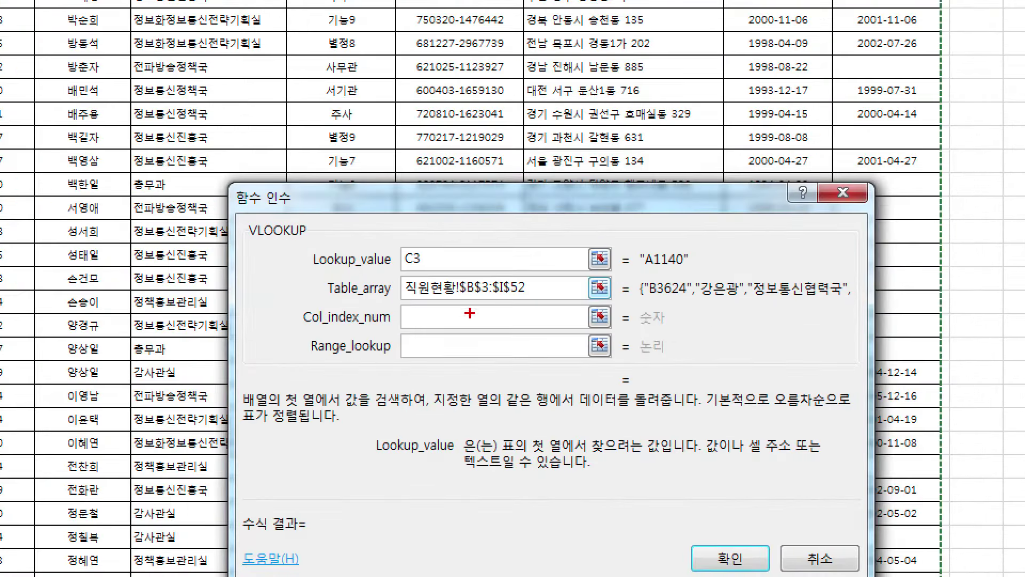
left_click_drag(267, 283, 294, 283)
left_click_drag(488, 303, 550, 304)
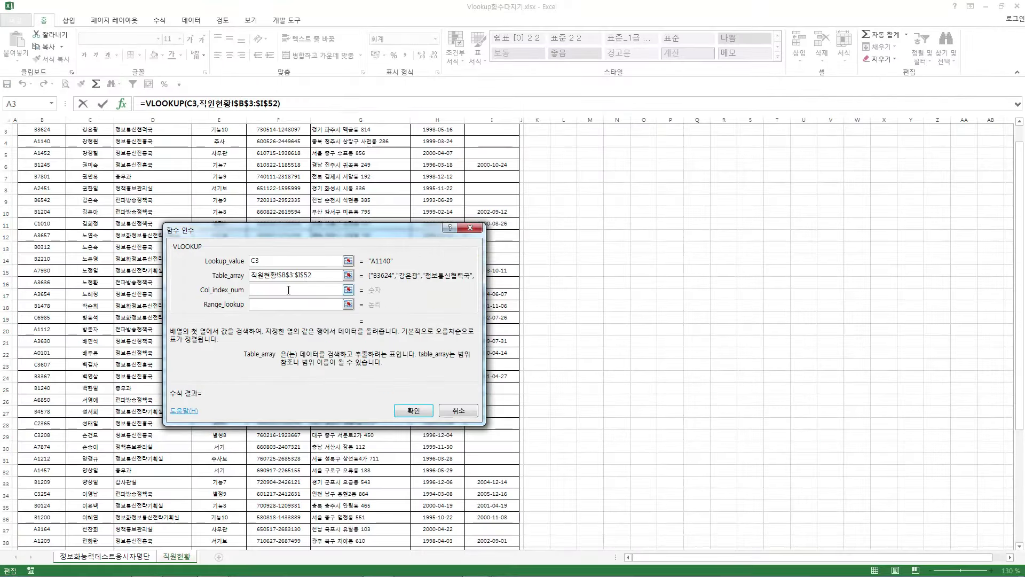
Set the Col_index_num to 2 and the Range_lookup to 0 for an exact match.
scroll(288, 290, "up", 1)
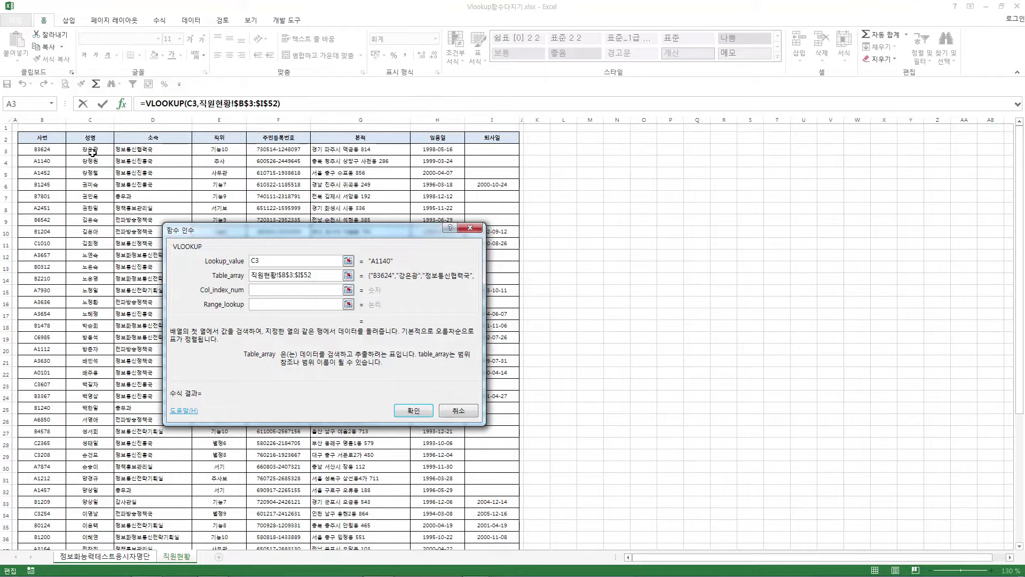
left_click(262, 290)
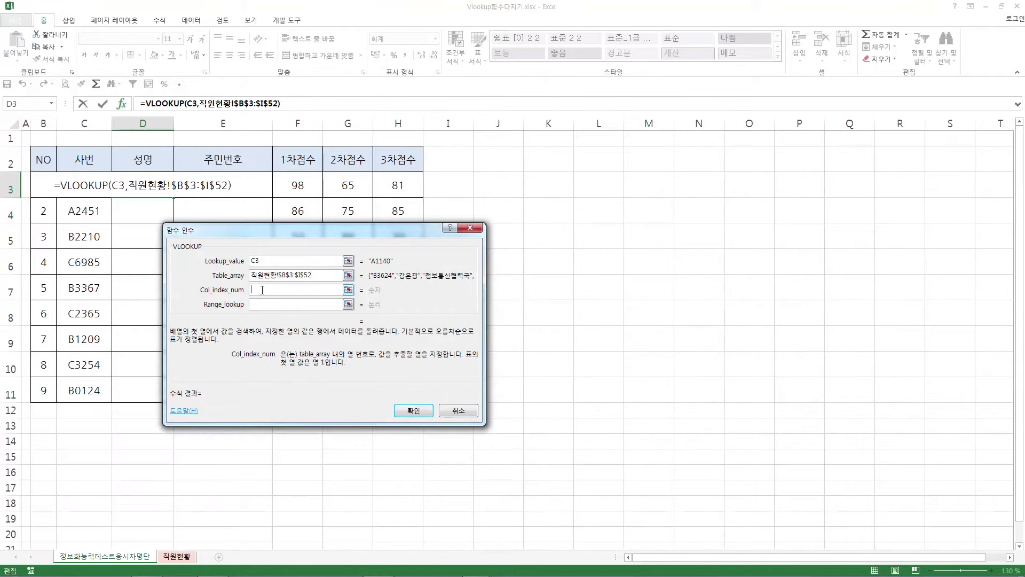
type("2")
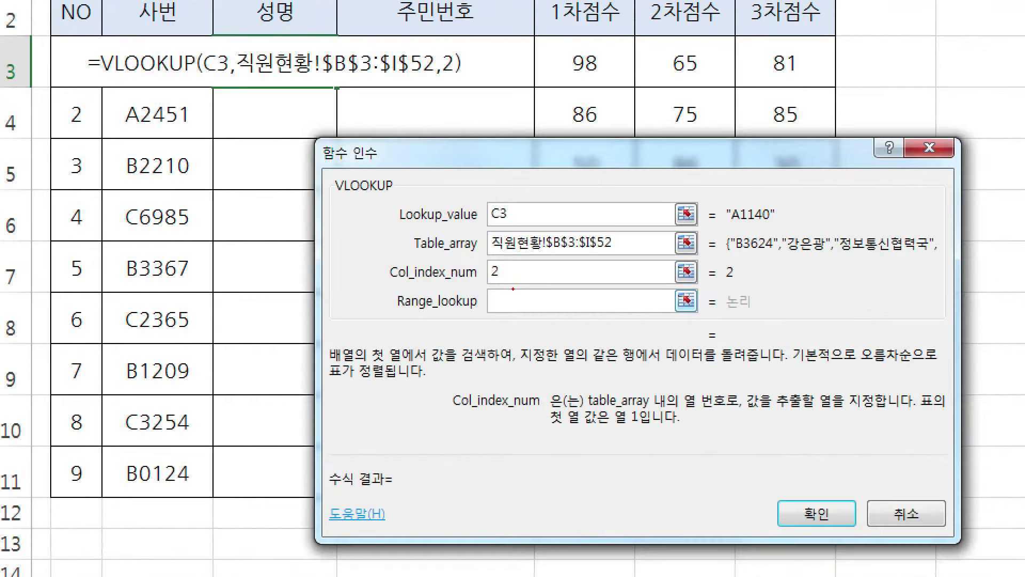
left_click_drag(409, 319, 489, 316)
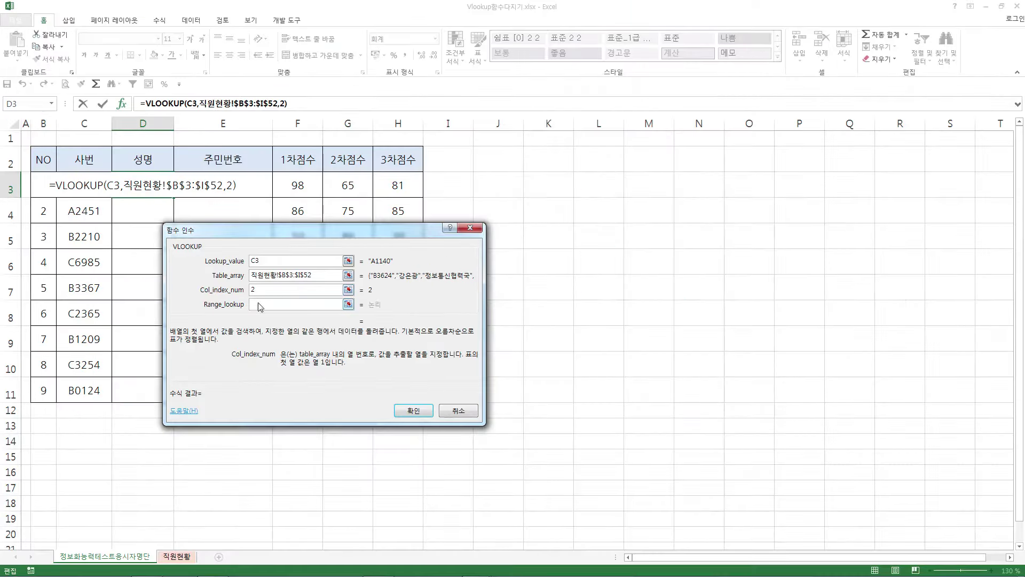
left_click(260, 305)
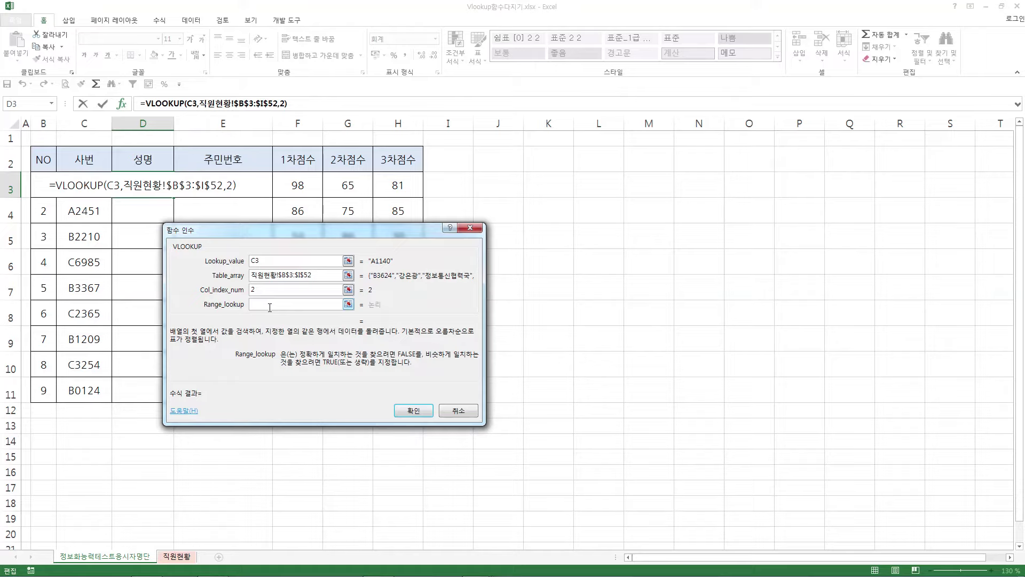
type("0")
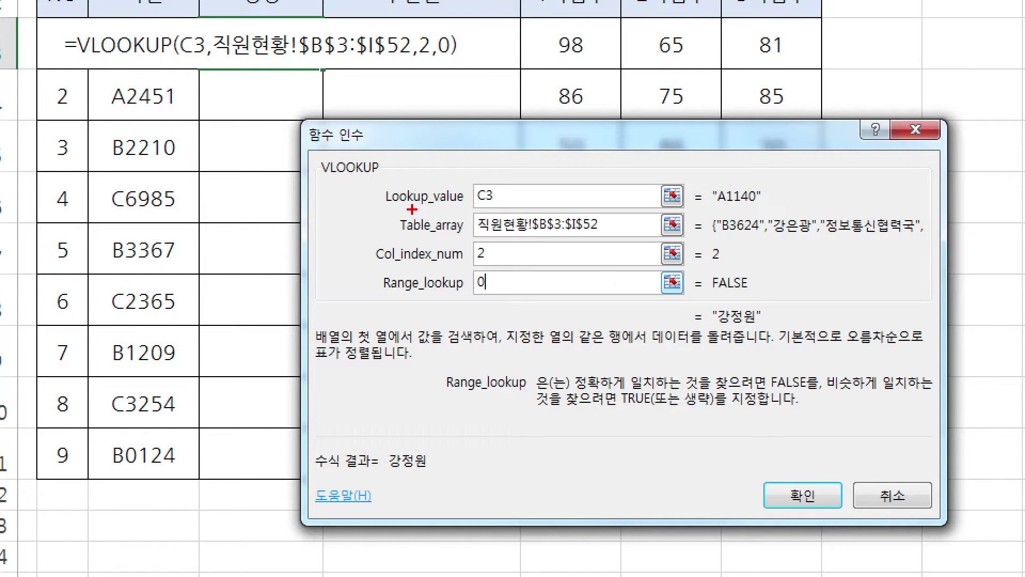
left_click_drag(476, 205, 506, 204)
left_click_drag(415, 238, 444, 233)
key("Escape")
key("ctrl+1")
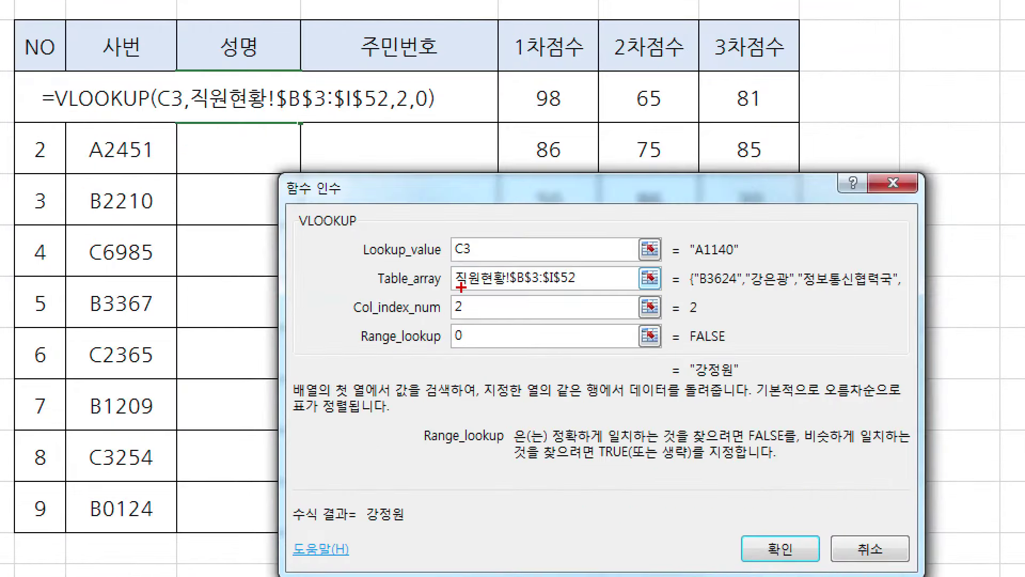
left_click_drag(438, 293, 576, 292)
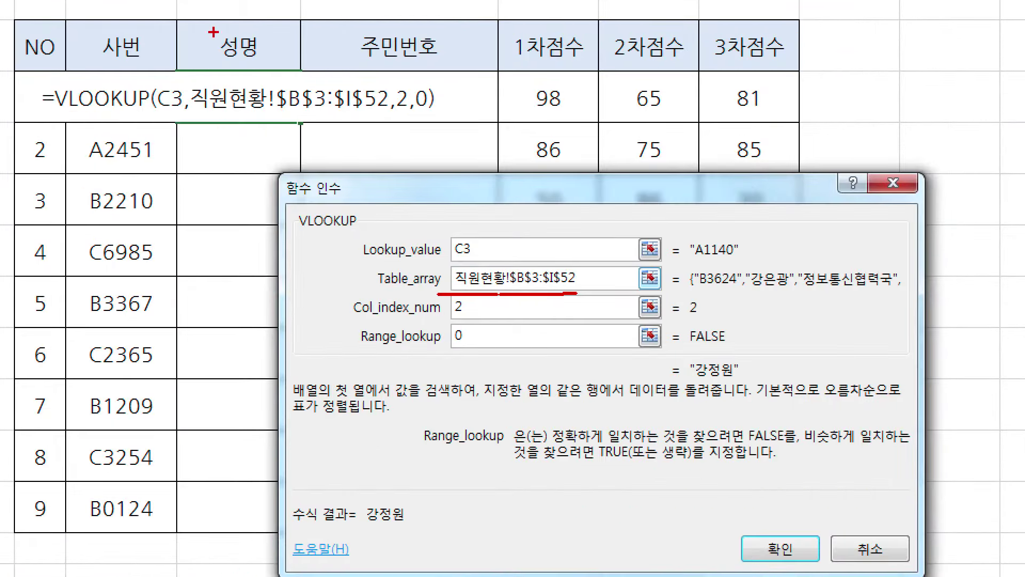
mouse_move(297, 115)
left_mouse_down()
mouse_move(206, 81)
mouse_move(316, 90)
mouse_move(289, 118)
left_mouse_up()
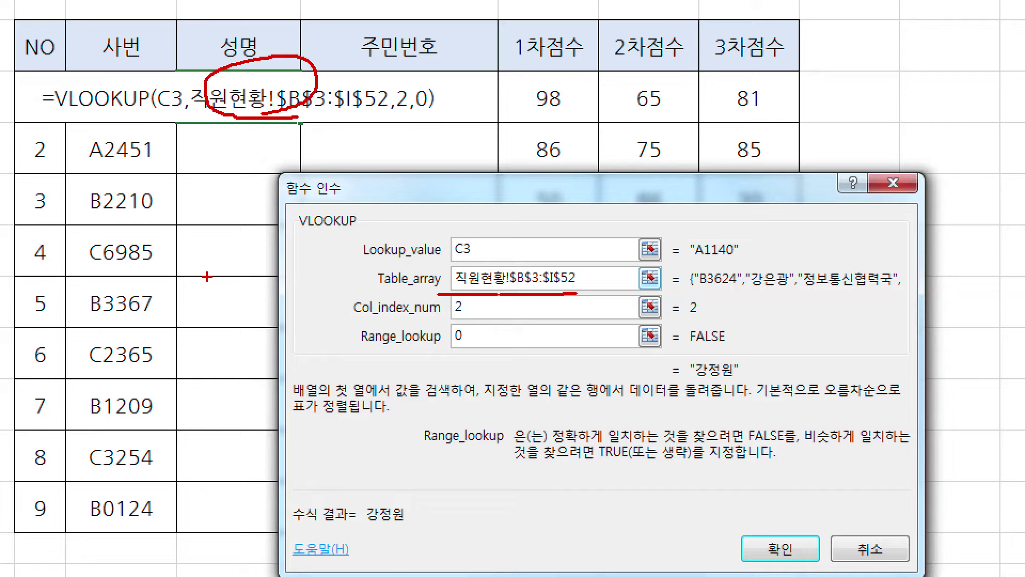
left_click_drag(103, 122, 118, 123)
left_click_drag(133, 183, 154, 168)
mouse_move(136, 227)
left_mouse_down()
mouse_move(139, 251)
mouse_move(156, 235)
left_mouse_up()
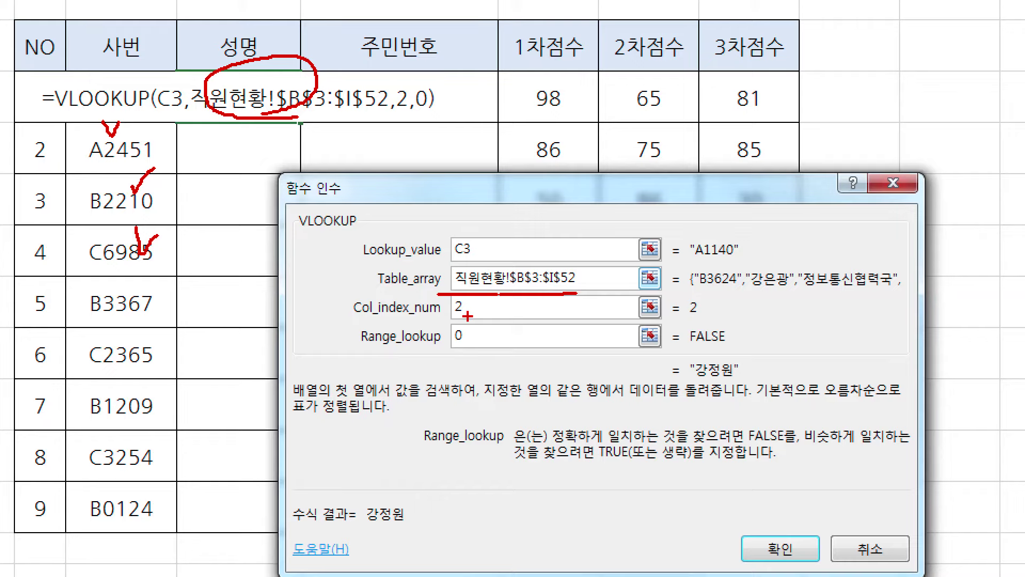
key("Escape")
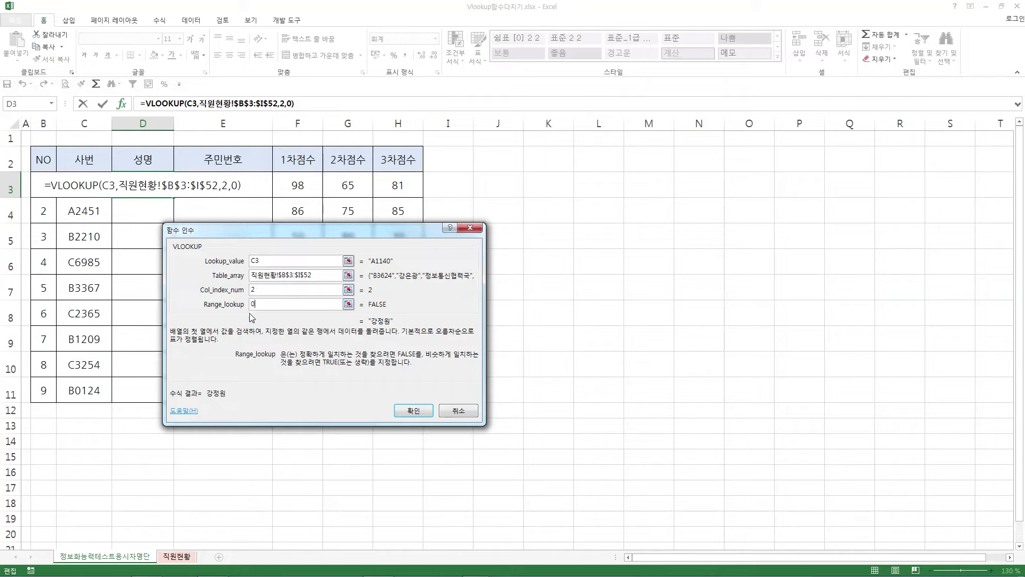
key("ctrl+1")
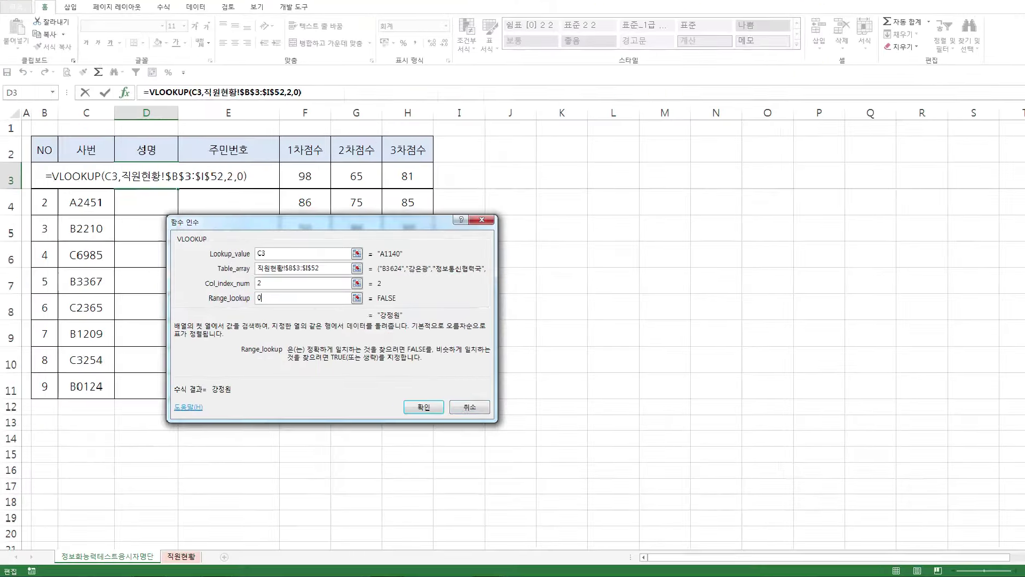
Confirm the VLOOKUP formula in D3 and fill it down the 성명 column through D11.
left_click(828, 474)
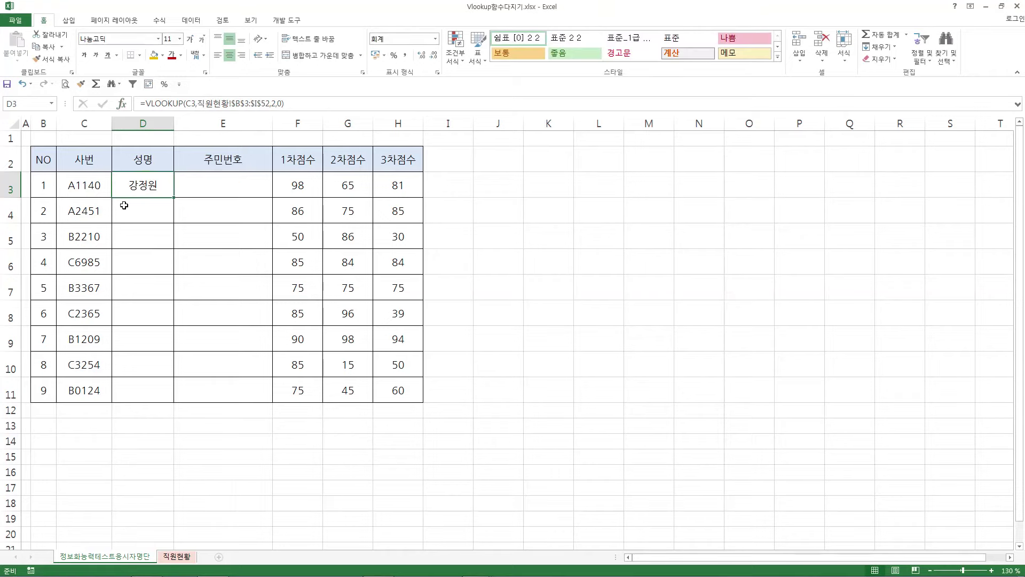
double_click(174, 197)
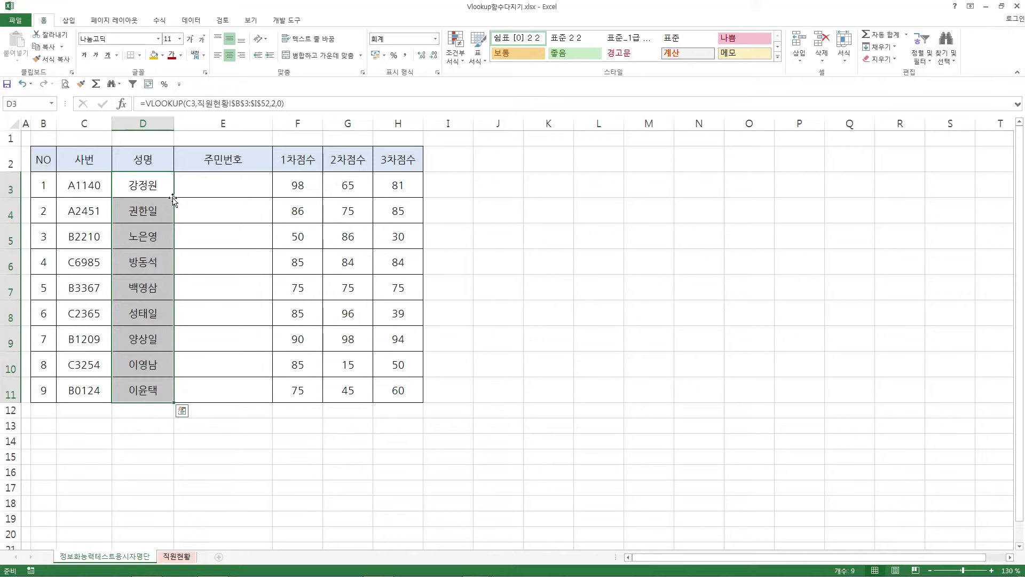
left_click(196, 278)
left_click(149, 207)
left_click(144, 239)
left_click(146, 261)
left_click(92, 261)
left_click(149, 266)
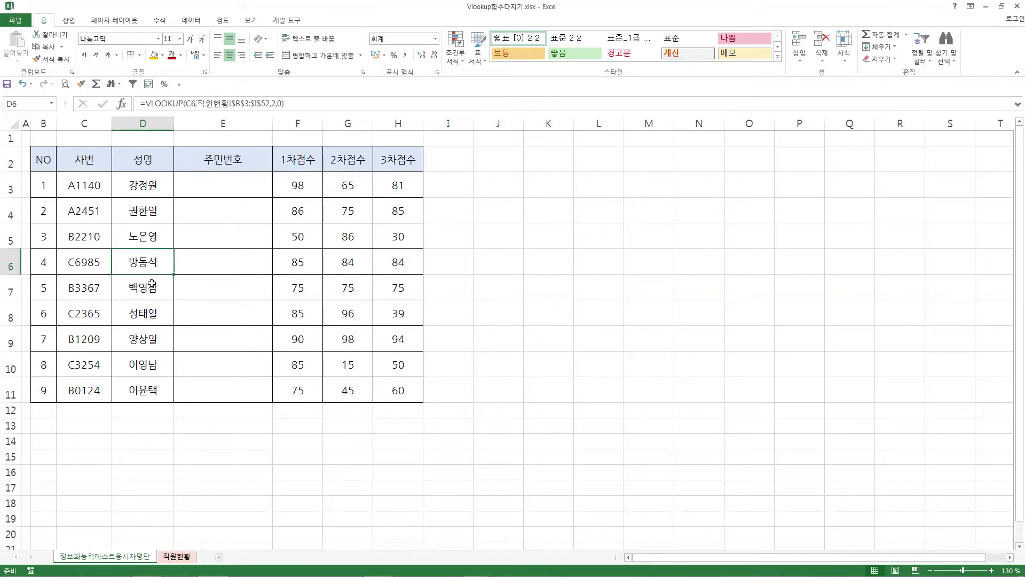
Start a VLOOKUP formula in E3 with its function arguments dialog open and set the Lookup_value to C3.
left_click(228, 187)
type("=")
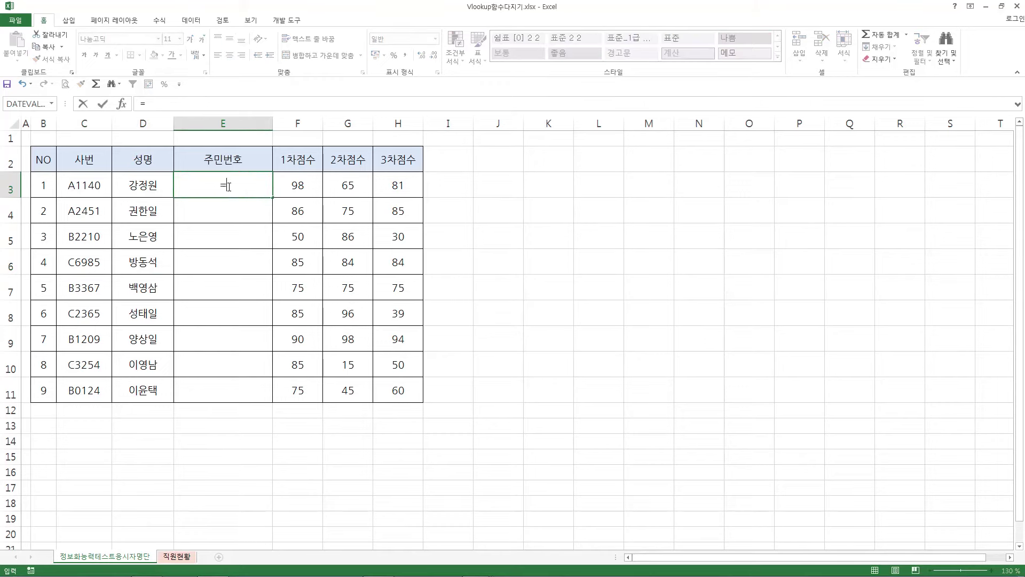
type("vl")
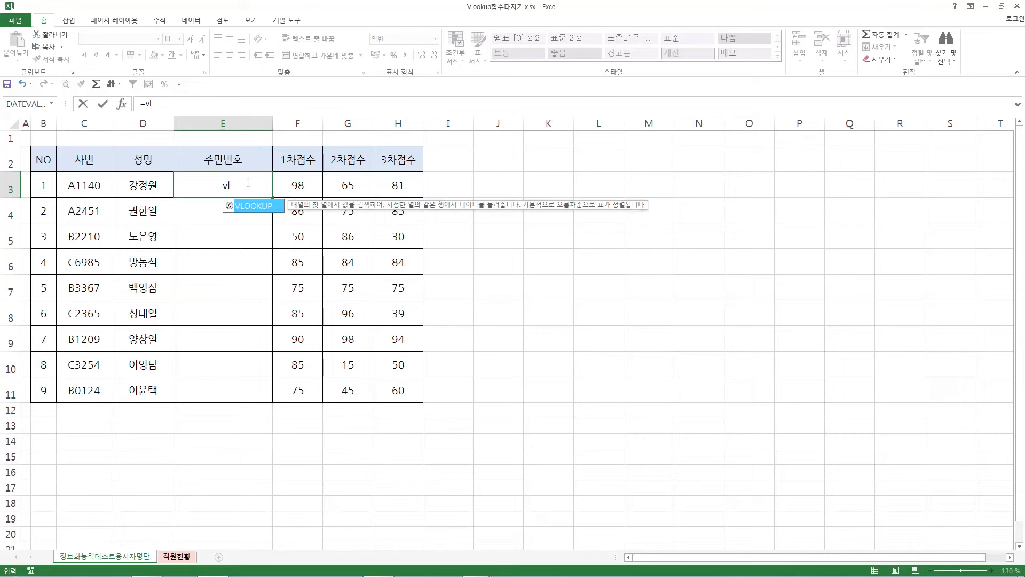
double_click(253, 206)
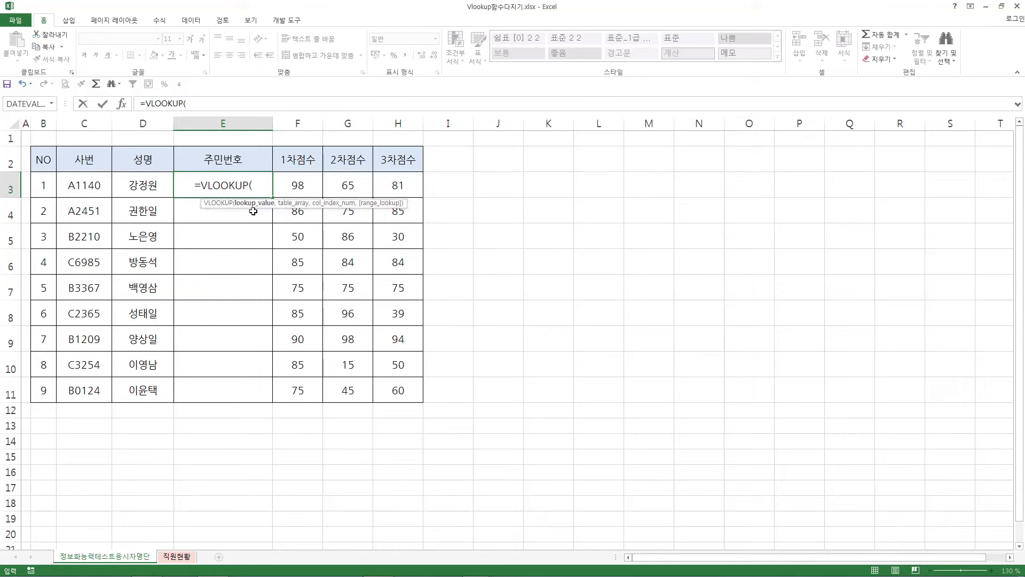
left_click(122, 104)
left_click_drag(271, 241, 270, 212)
left_click(77, 183)
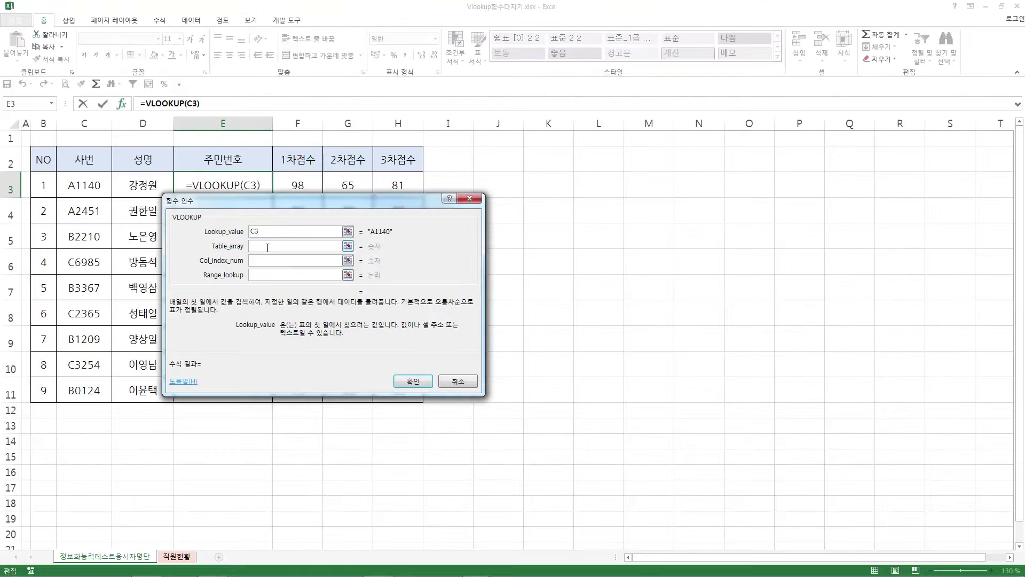
Set the Table_array to the employee data range 직원현황!$B$3:$I$52 with absolute references.
left_click(267, 247)
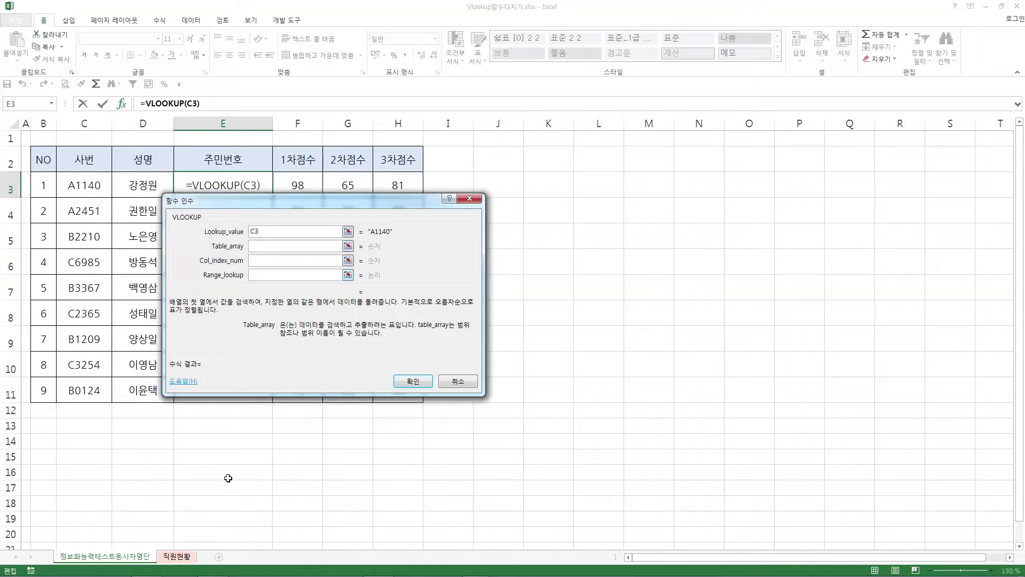
mouse_move(188, 562)
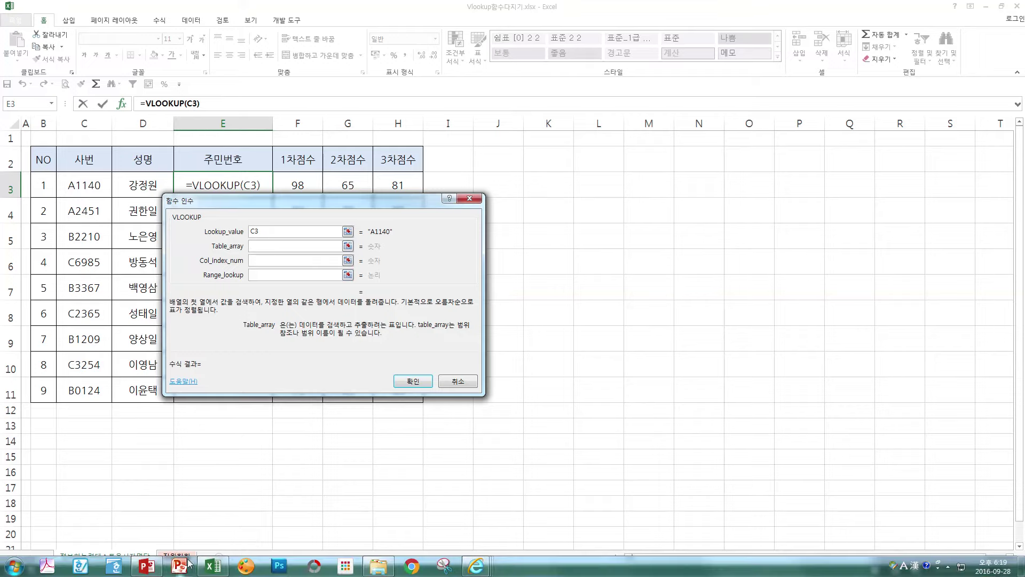
left_click(176, 556)
left_click_drag(42, 149, 489, 149)
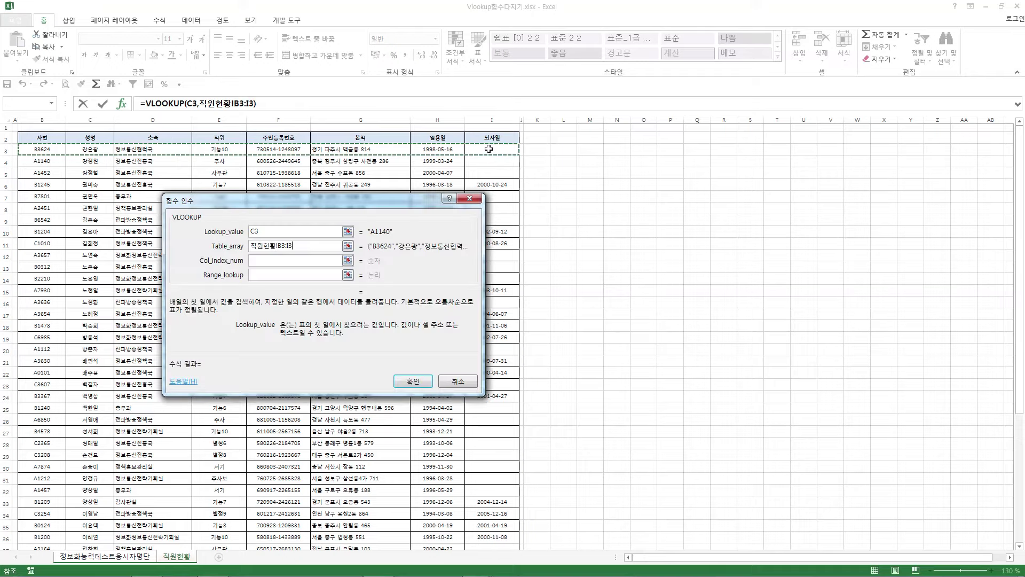
key("ctrl+shift+Down")
key("F4")
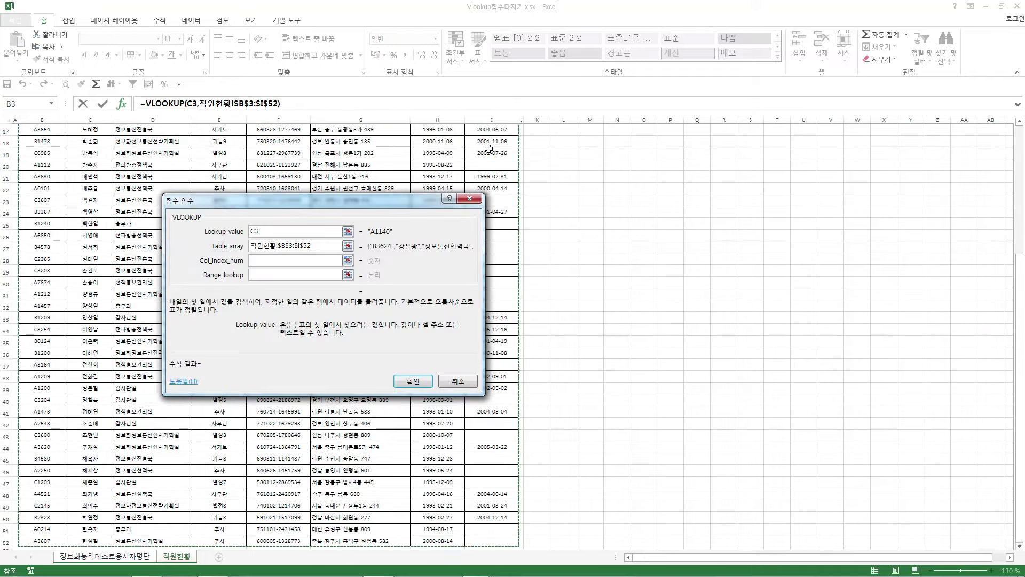
Set the Col_index_num to 5 for the 주민등록번호 column and the Range_lookup to 0 for an exact match.
scroll(314, 220, "up", 4)
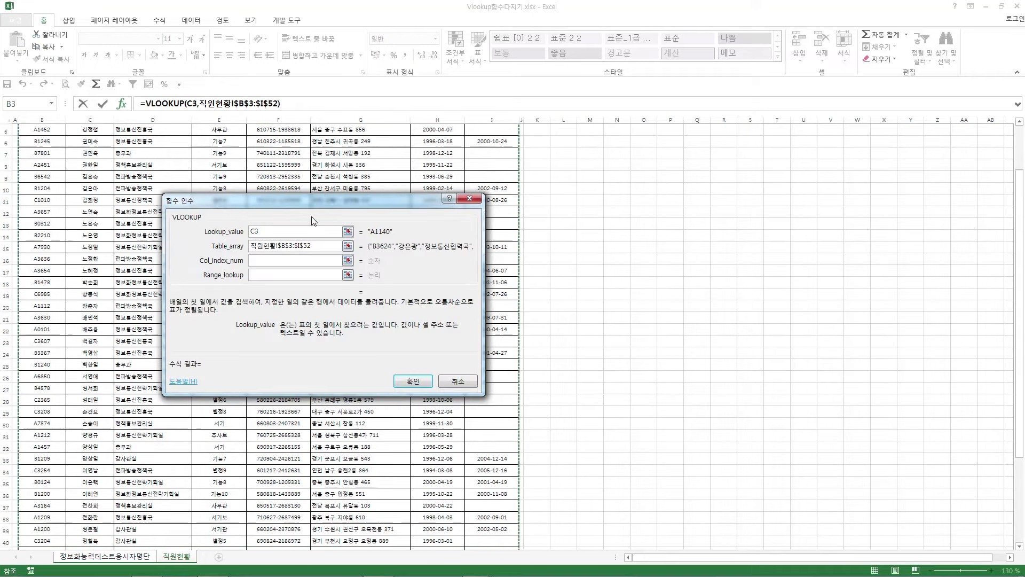
scroll(314, 221, "up", 2)
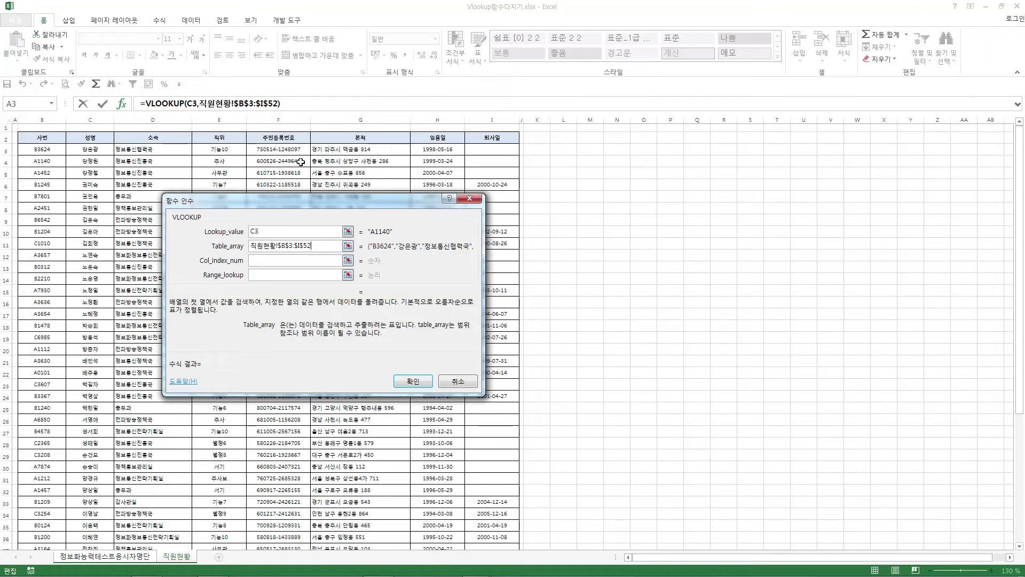
left_click(265, 261)
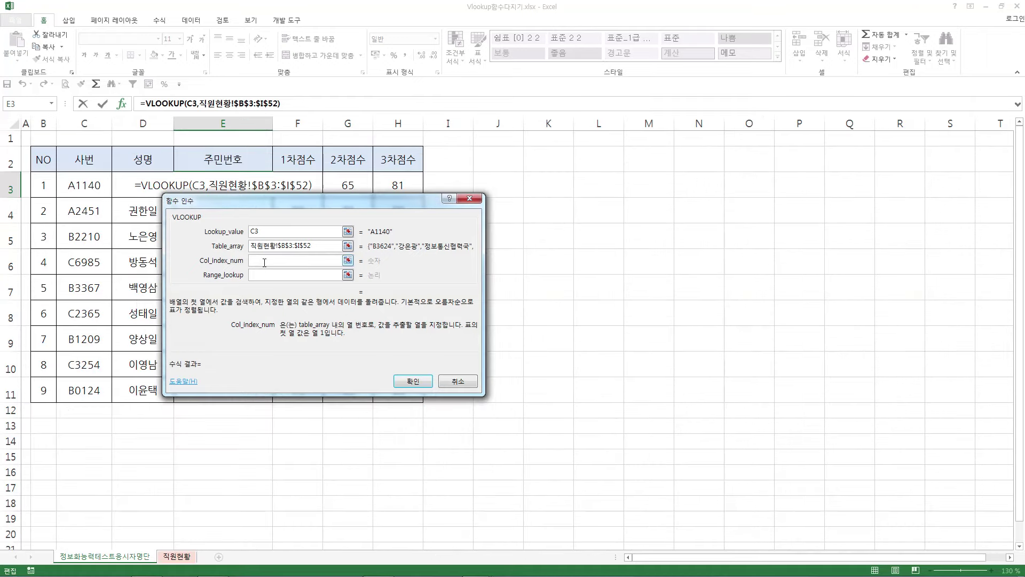
type("5")
left_click(261, 274)
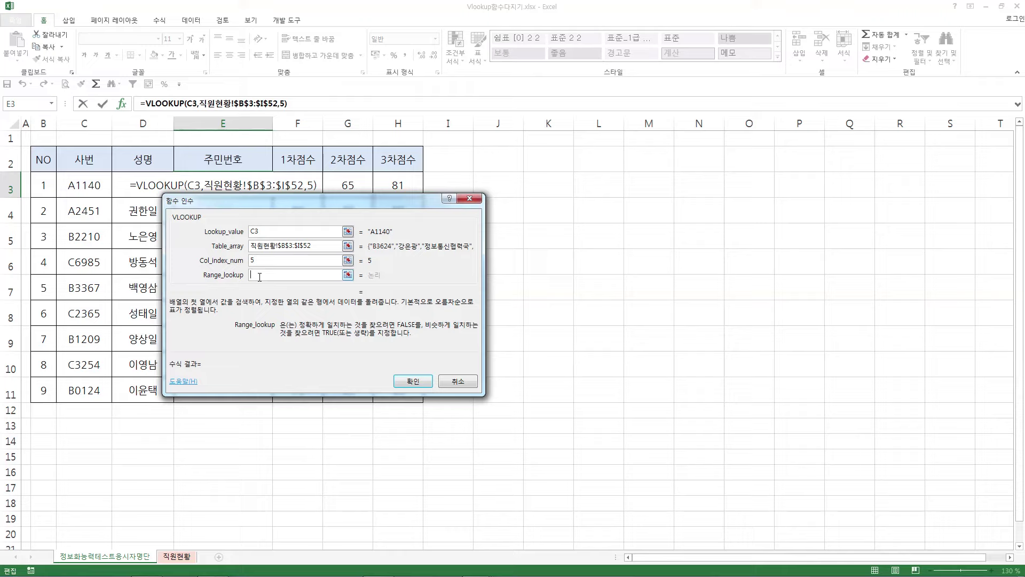
type("0")
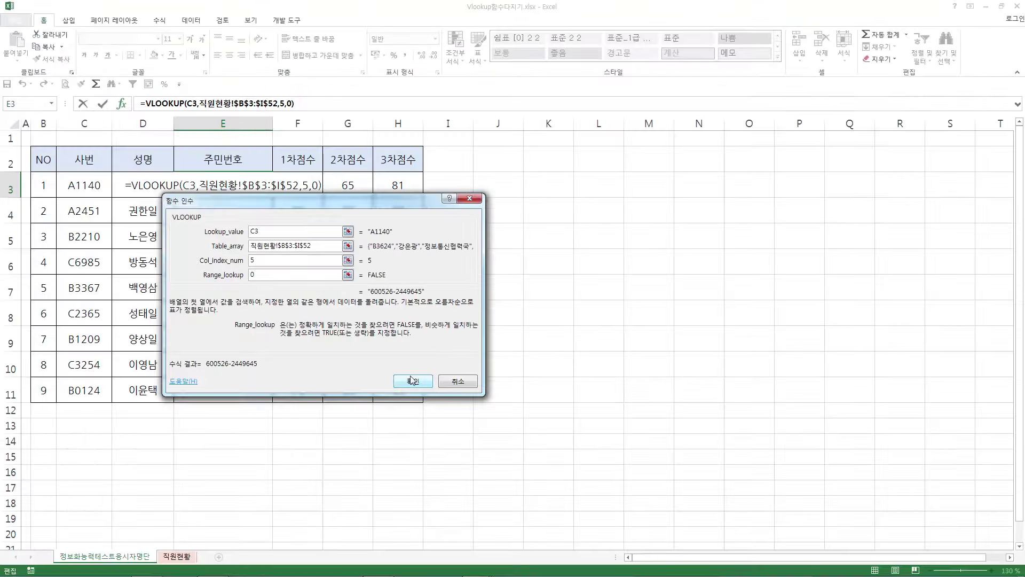
Confirm the VLOOKUP formula in E3 and fill it down the 주민번호 column through E11.
key("Return")
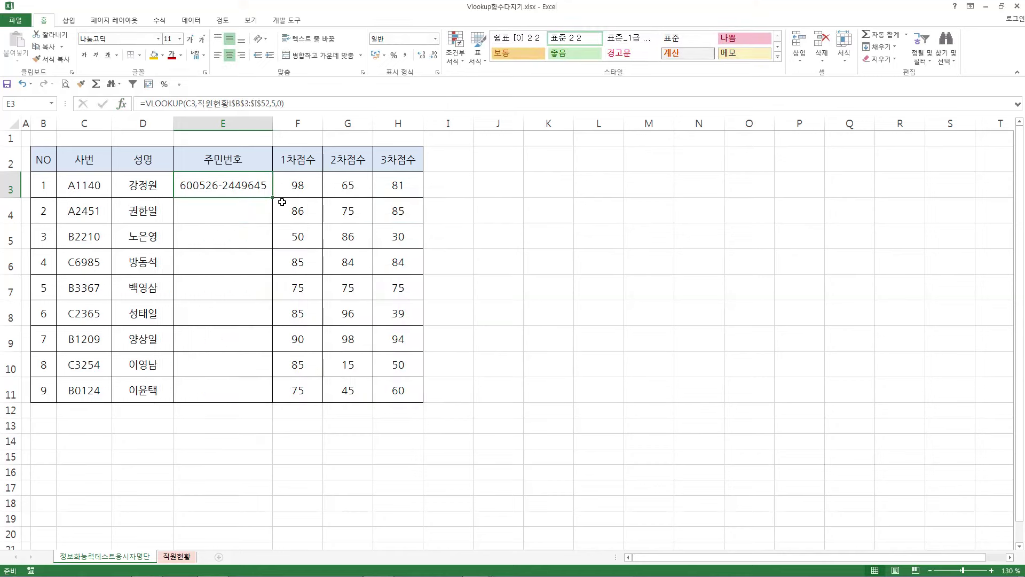
double_click(273, 197)
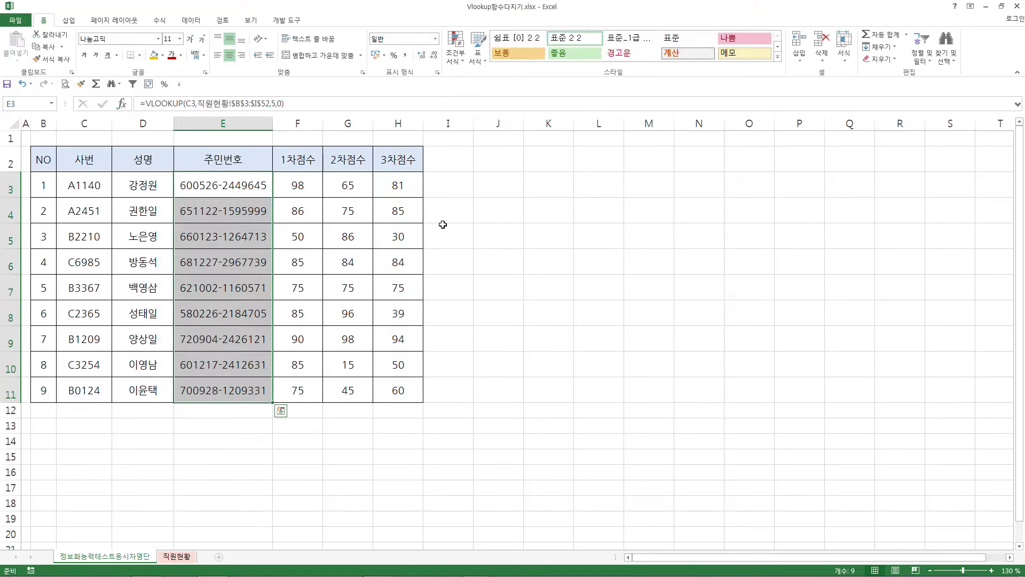